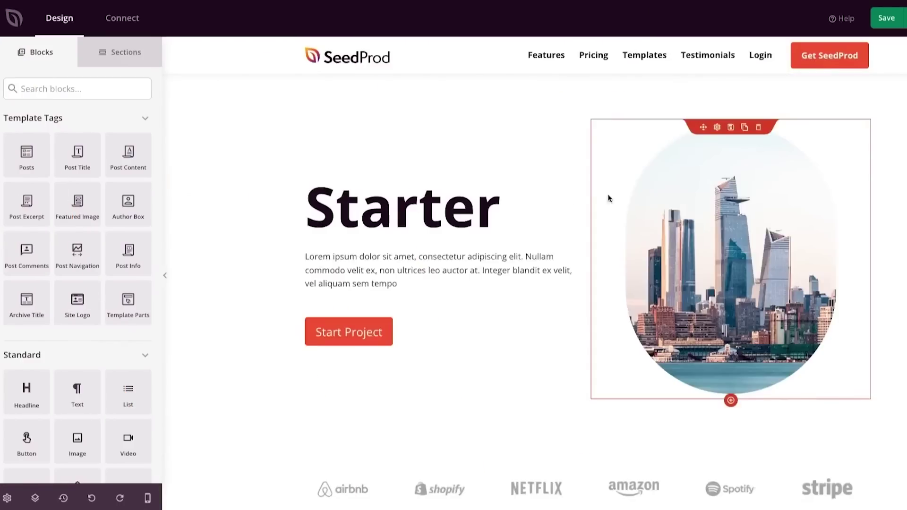
Scroll the SeedProd homepage canvas from the hero through the features grid to 'What People Are Saying'.
{"action": "scroll", "coordinate": [47, 325], "scroll_direction": "down", "scroll_amount": 7}
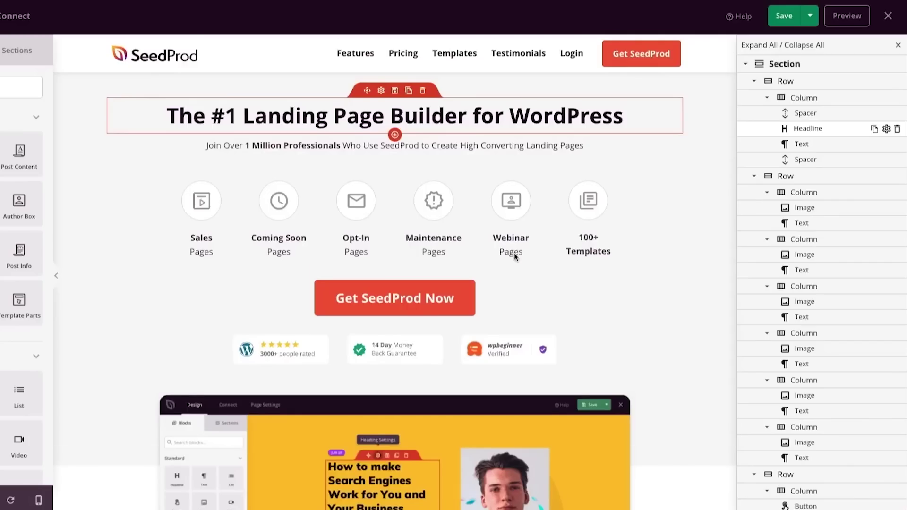
{"action": "scroll", "coordinate": [514, 253], "scroll_direction": "down", "scroll_amount": 10}
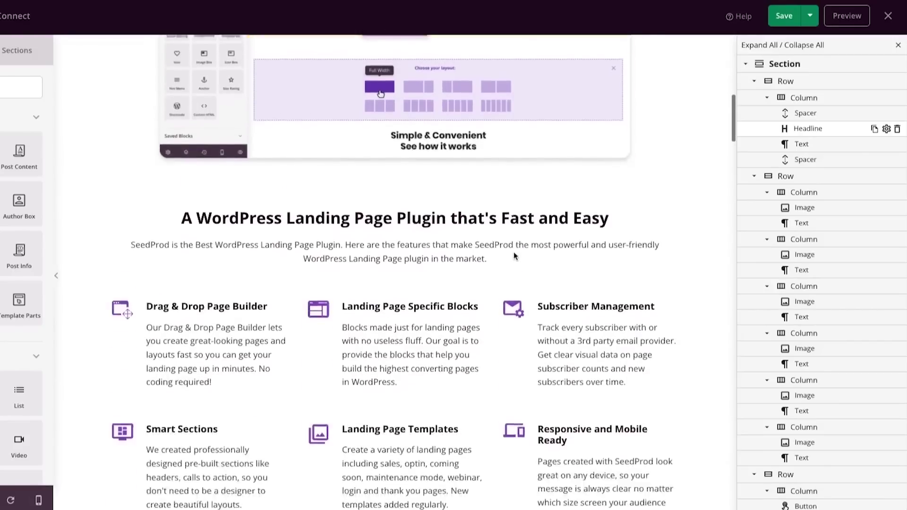
{"action": "scroll", "coordinate": [514, 255], "scroll_direction": "down", "scroll_amount": 3}
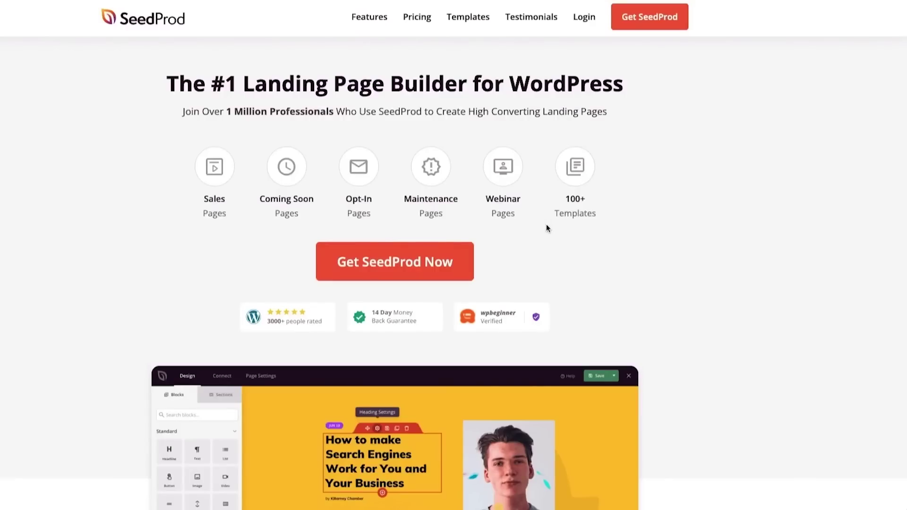
{"action": "scroll", "coordinate": [541, 213], "scroll_direction": "down", "scroll_amount": 8}
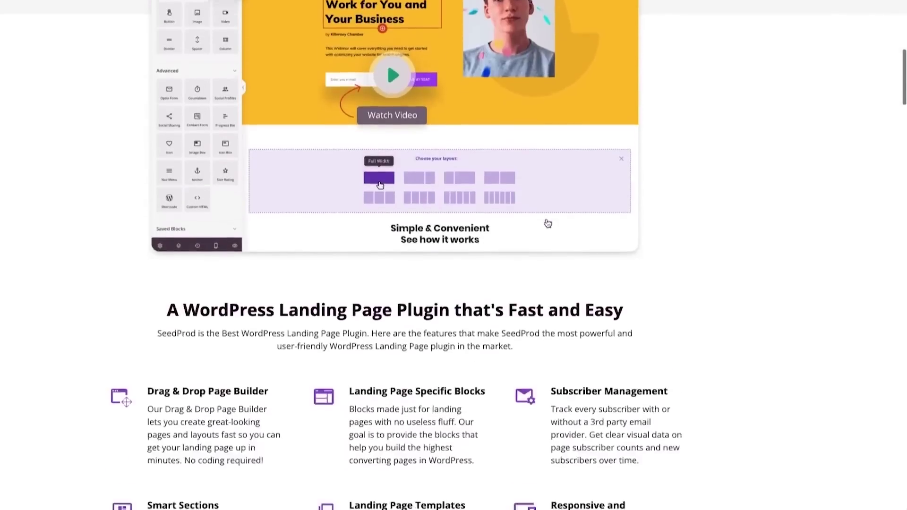
{"action": "scroll", "coordinate": [549, 198], "scroll_direction": "down", "scroll_amount": 5}
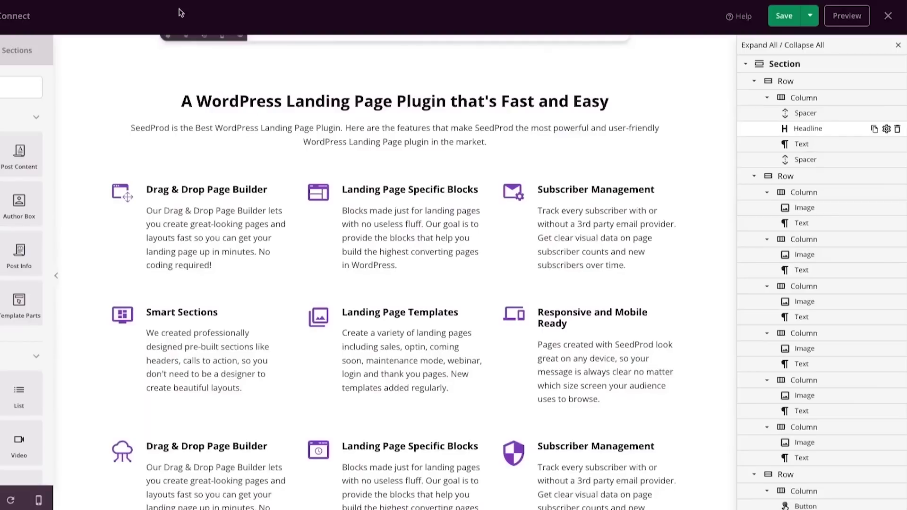
{"action": "scroll", "coordinate": [334, 227], "scroll_direction": "down", "scroll_amount": 7}
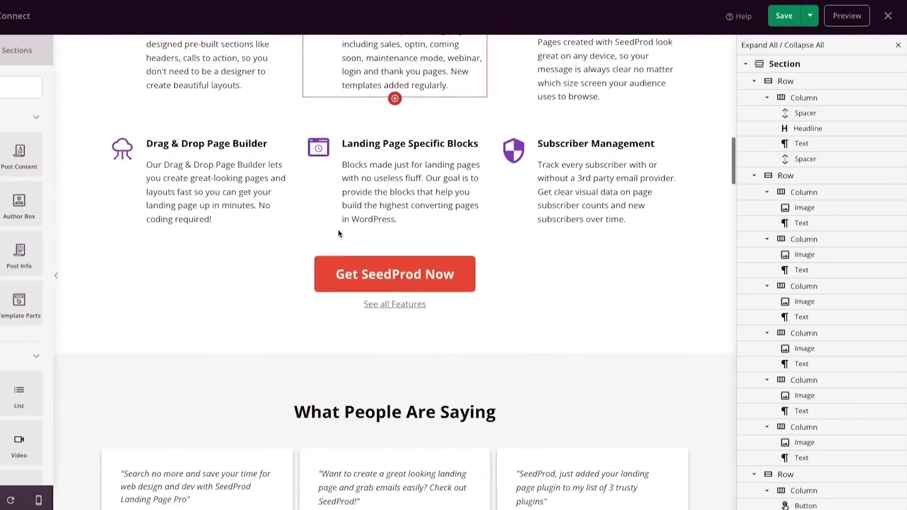
{"action": "scroll", "coordinate": [340, 231], "scroll_direction": "down", "scroll_amount": 5}
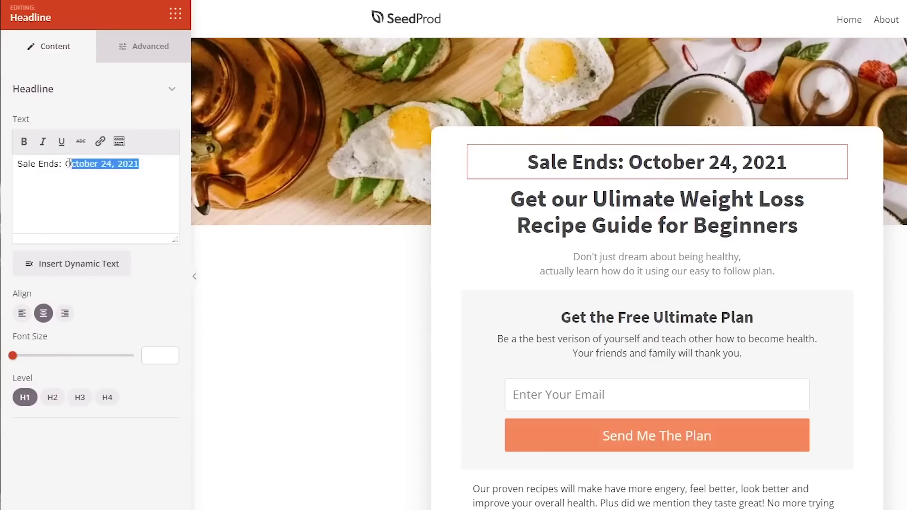
Delete the fixed date so the headline reads 'Sale Ends:' and bring up Dynamic Text Replacement.
{"action": "key", "text": "BackSpace"}
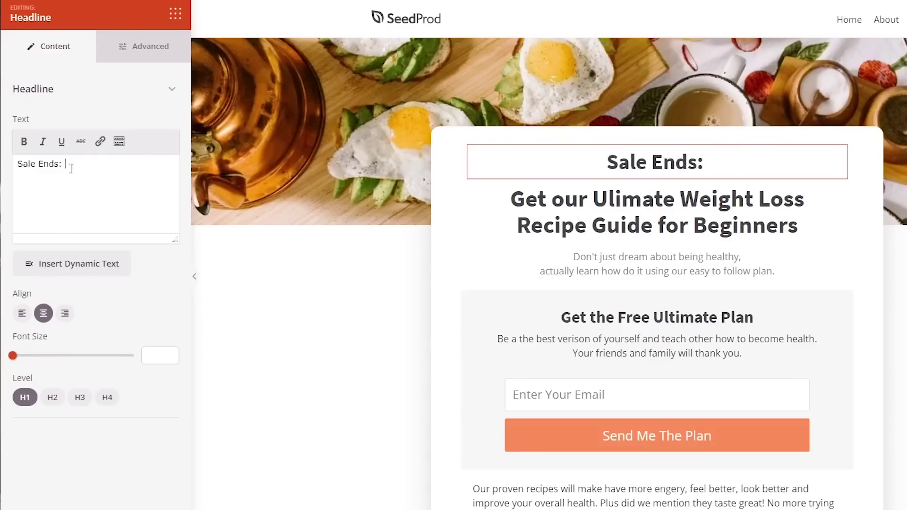
{"action": "left_click", "coordinate": [84, 270]}
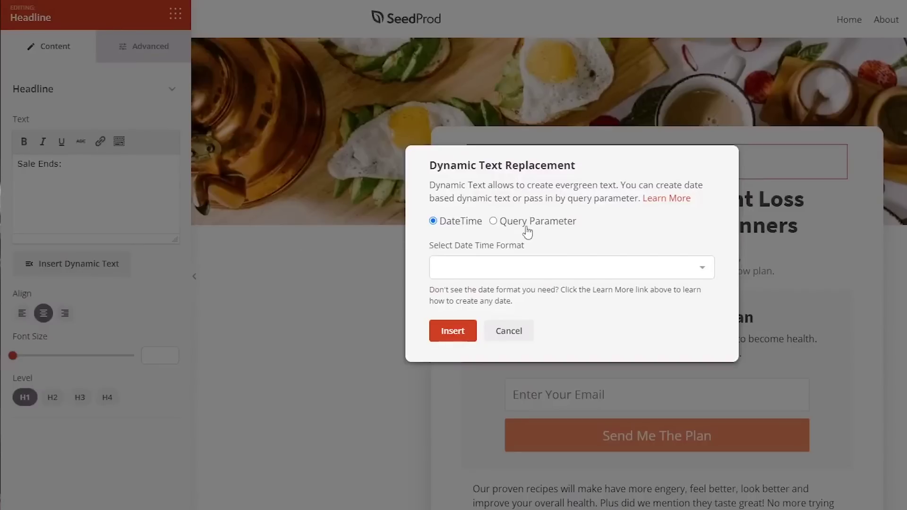
Switch the dynamic text source from DateTime to Query Parameter.
{"action": "left_click", "coordinate": [493, 222]}
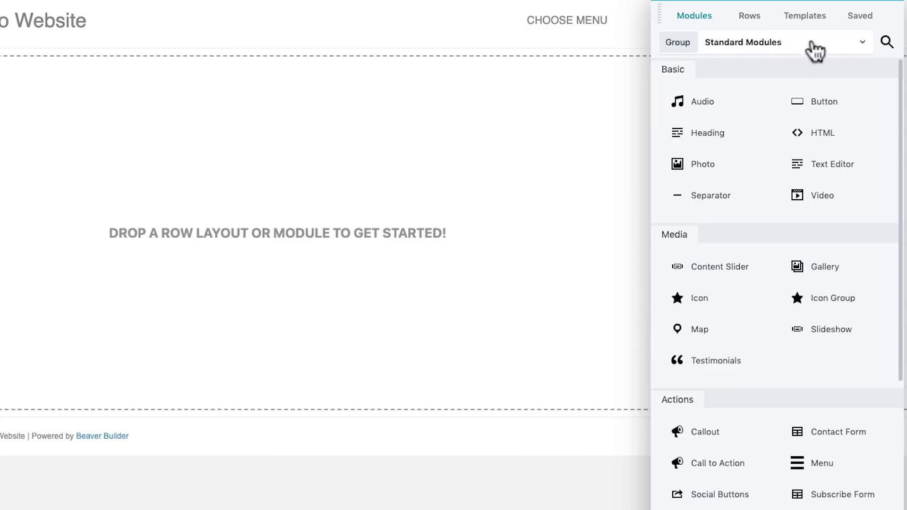
List Beaver Builder's module groups: Standard Modules, WordPress Widgets and Saved Modules.
{"action": "left_click", "coordinate": [864, 47]}
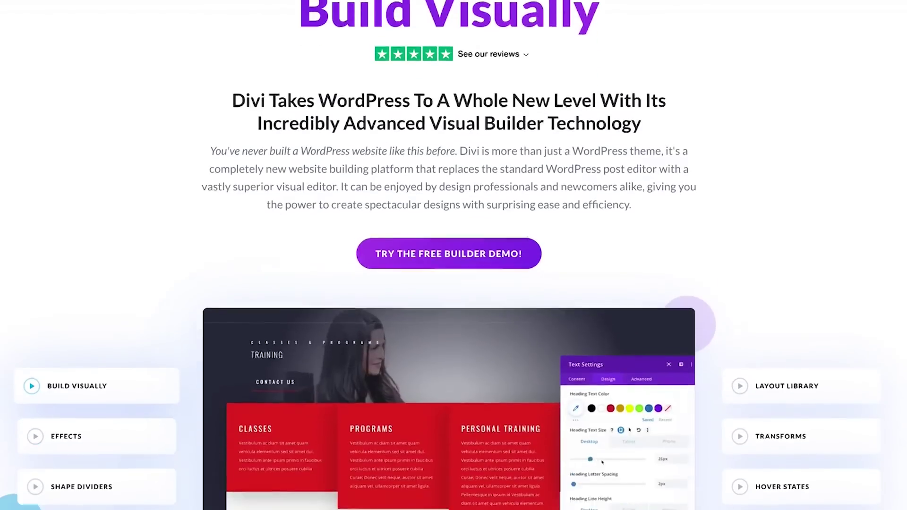
Scroll down Divi's Build Visually page past the builder demo.
{"action": "scroll", "coordinate": [453, 255], "scroll_direction": "down", "scroll_amount": 5}
{"action": "scroll", "coordinate": [454, 255], "scroll_direction": "down", "scroll_amount": 9}
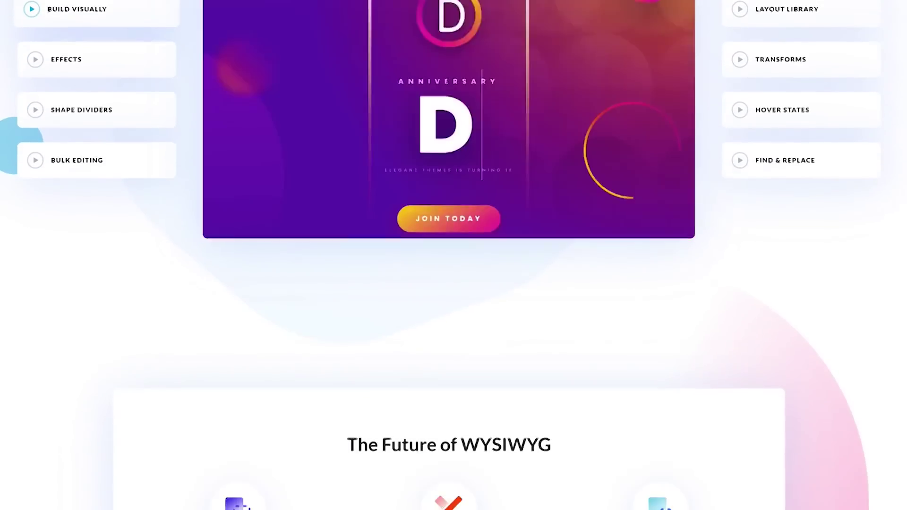
{"action": "scroll", "coordinate": [453, 255], "scroll_direction": "down", "scroll_amount": 5}
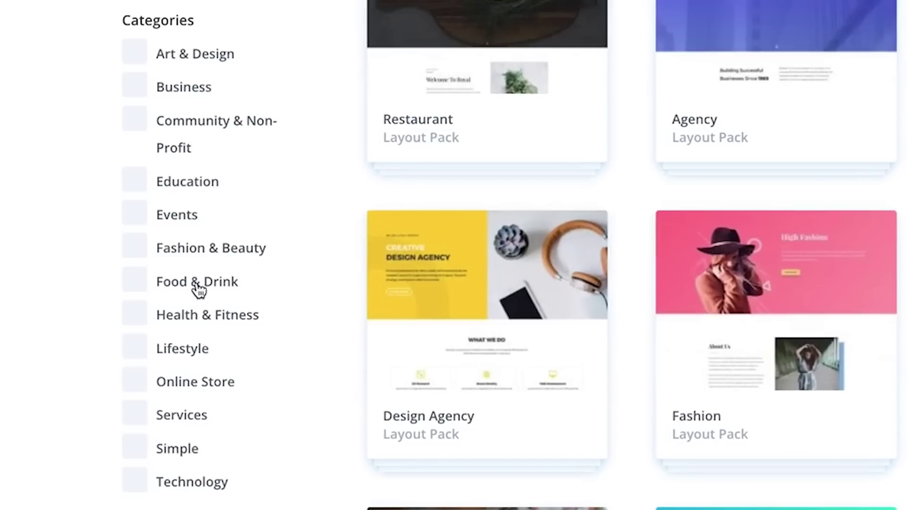
Filter Divi layout packs to Online Store and open the Juice Shop Layout Pack.
{"action": "left_click", "coordinate": [186, 395]}
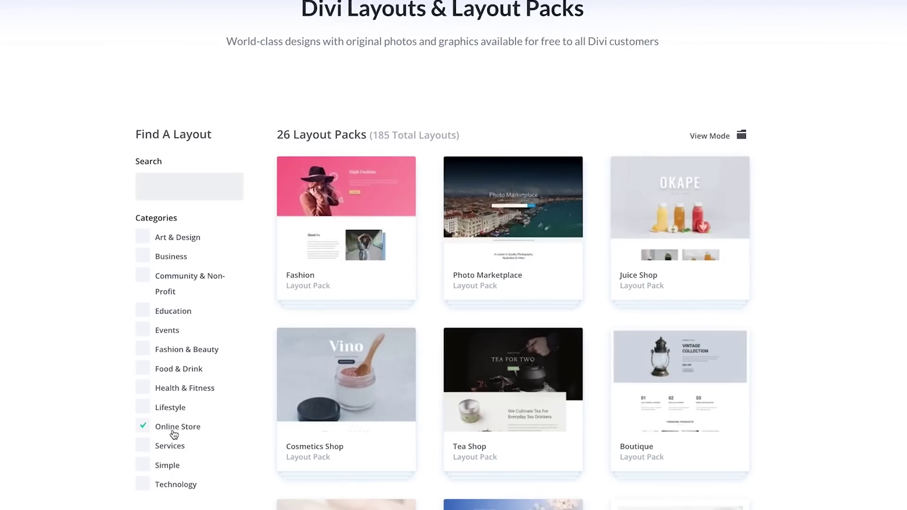
{"action": "left_click", "coordinate": [676, 243]}
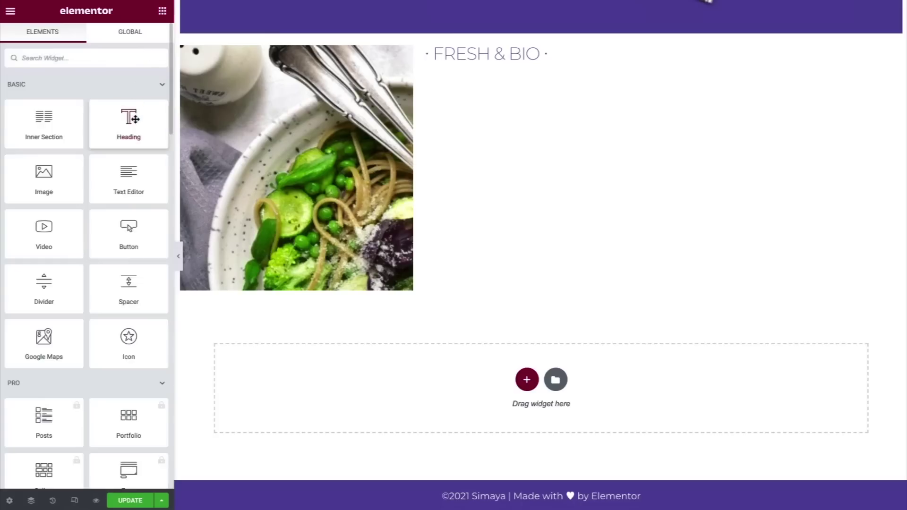
Add a Heading below FRESH & BIO and begin retitling it 'veganism is a jo'.
{"action": "left_click_drag", "start_coordinate": [135, 119], "coordinate": [512, 75]}
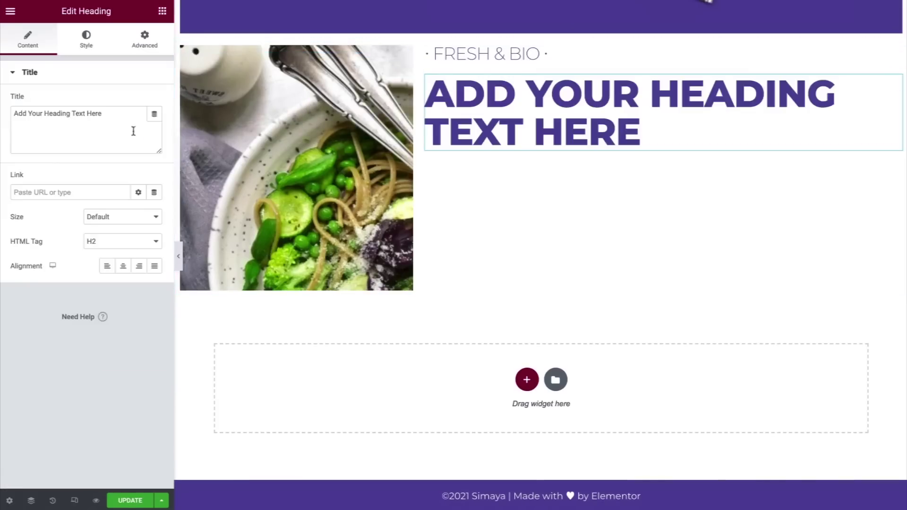
{"action": "triple_click", "coordinate": [111, 115]}
{"action": "type", "text": "veganism is a jo"}
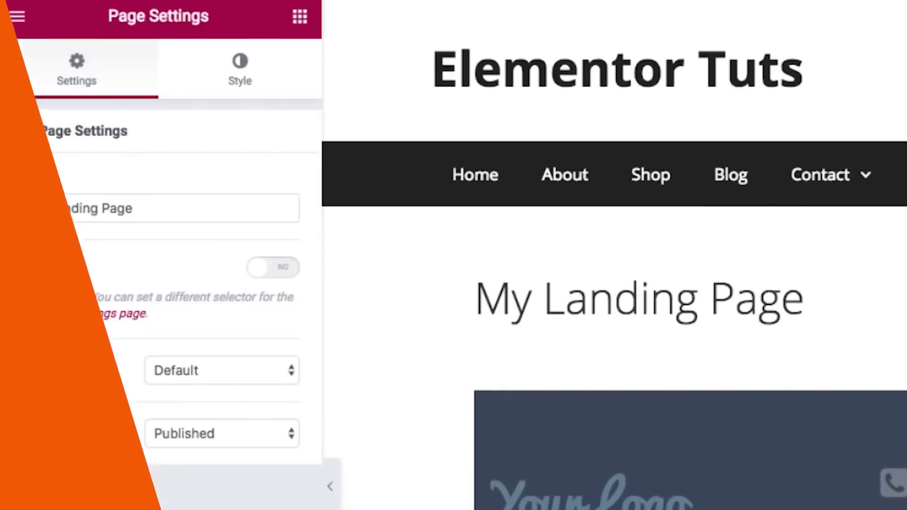
Set My Landing Page's template to Elementor Canvas, hiding the site header and menu.
{"action": "left_click", "coordinate": [197, 370]}
{"action": "left_click", "coordinate": [202, 387]}
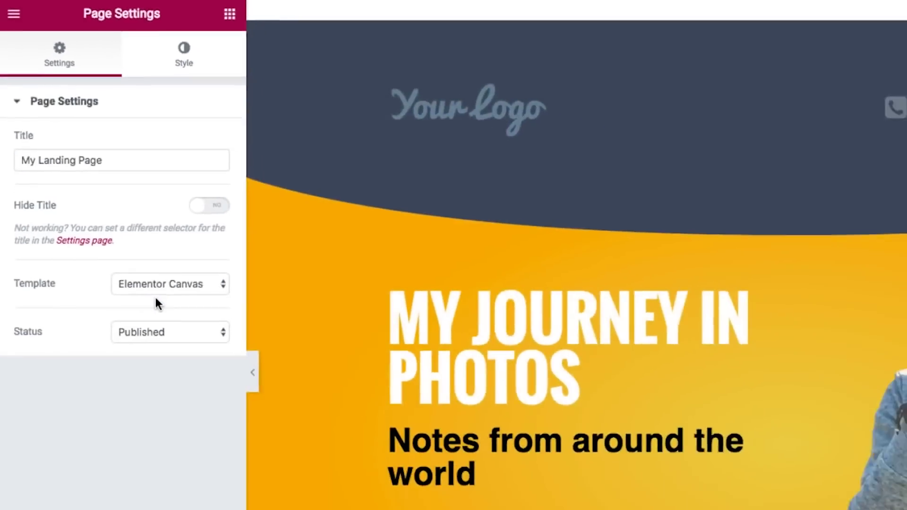
{"action": "scroll", "coordinate": [247, 214], "scroll_direction": "down", "scroll_amount": 1}
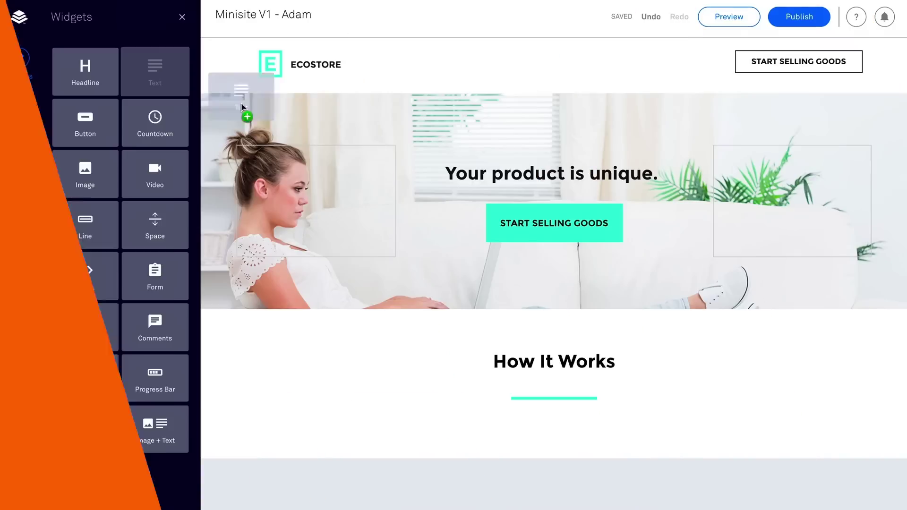
Place a Text widget below 'Your product is unique.' for the EcoStore sales paragraph.
{"action": "left_click_drag", "start_coordinate": [250, 138], "coordinate": [591, 210]}
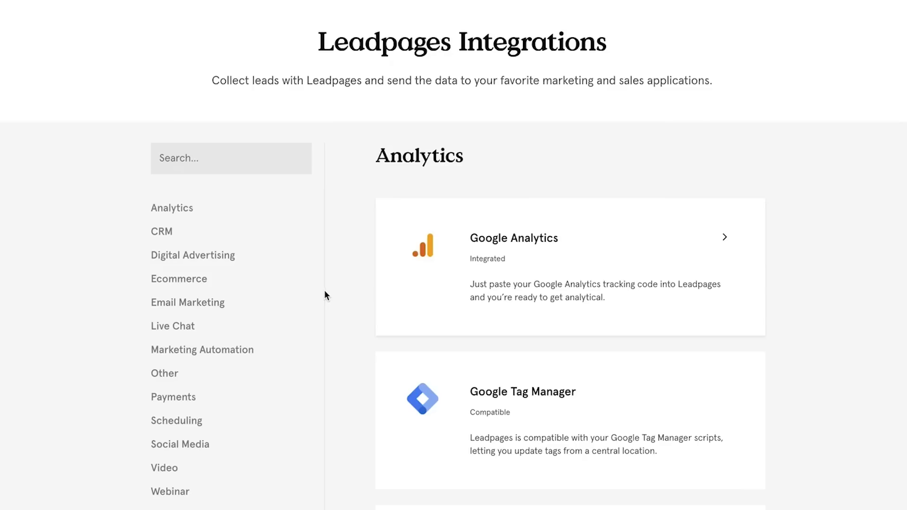
Show Leadpages' Email Marketing integrations such as ActiveCampaign, AWeber and BombBomb.
{"action": "left_click", "coordinate": [177, 308]}
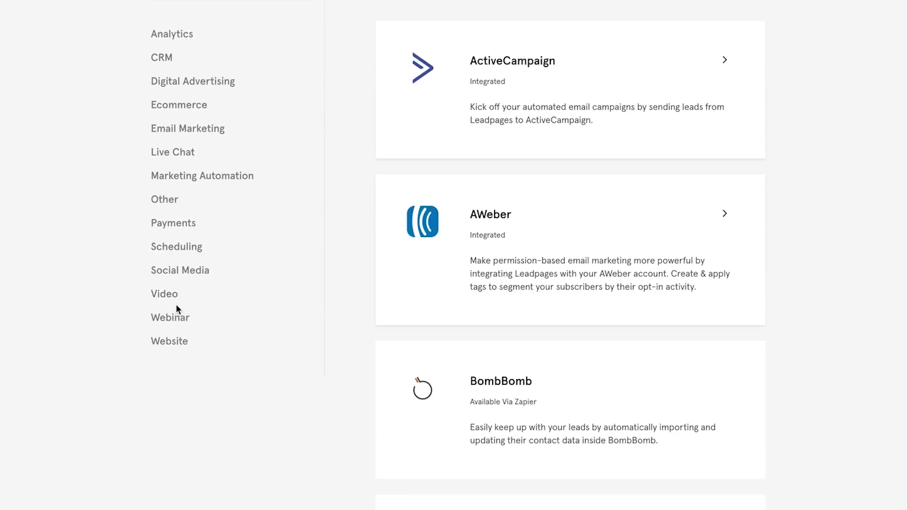
{"action": "scroll", "coordinate": [298, 341], "scroll_direction": "down", "scroll_amount": 7}
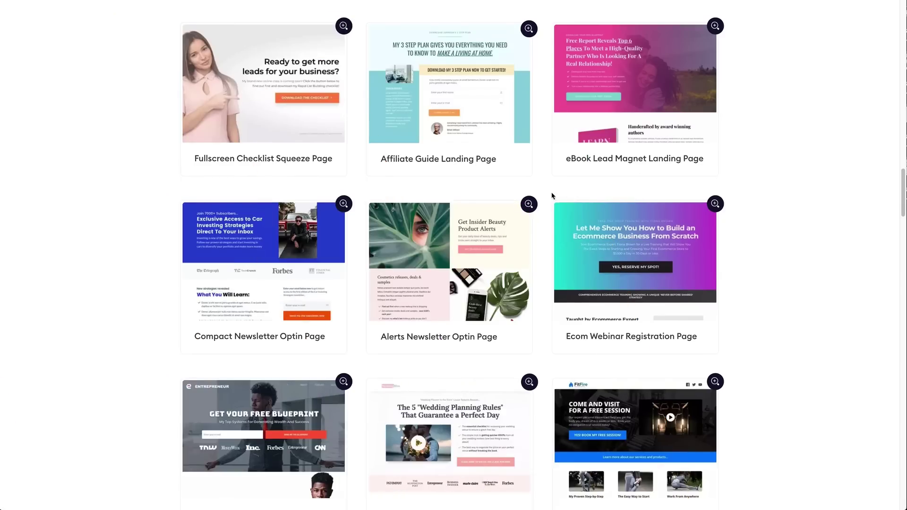
Preview the Alerts Newsletter Optin Page template, then browse OptimizePress features and Email Marketing & CRM integrations.
{"action": "left_click", "coordinate": [529, 204]}
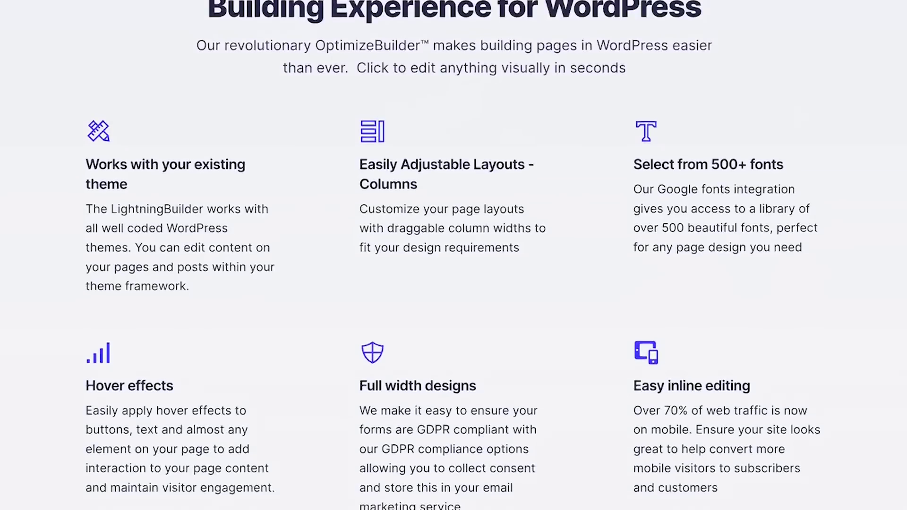
{"action": "scroll", "coordinate": [454, 255], "scroll_direction": "down", "scroll_amount": 3}
{"action": "scroll", "coordinate": [454, 255], "scroll_direction": "down", "scroll_amount": 3}
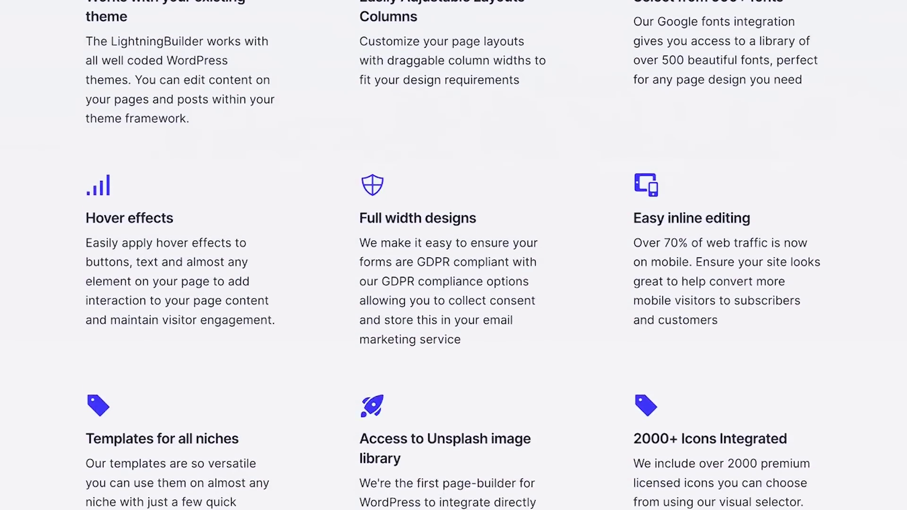
{"action": "scroll", "coordinate": [454, 255], "scroll_direction": "down", "scroll_amount": 2}
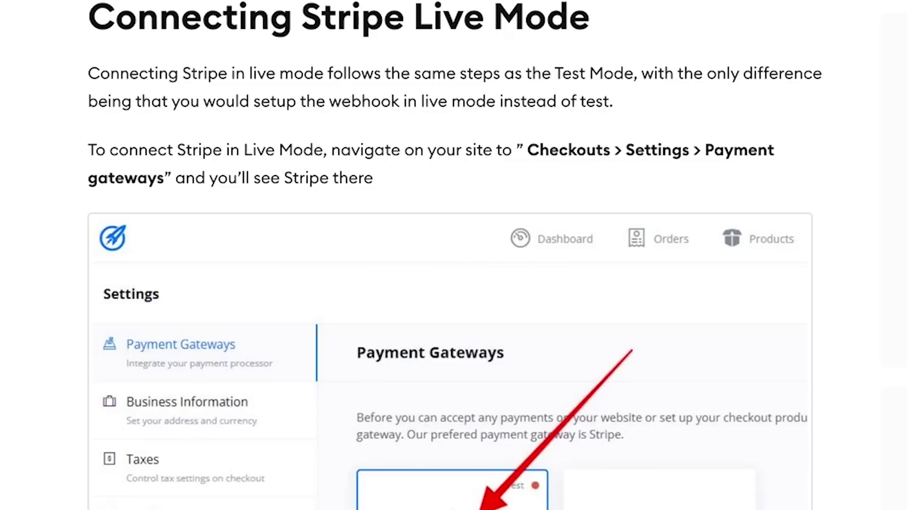
{"action": "scroll", "coordinate": [453, 255], "scroll_direction": "down", "scroll_amount": 9}
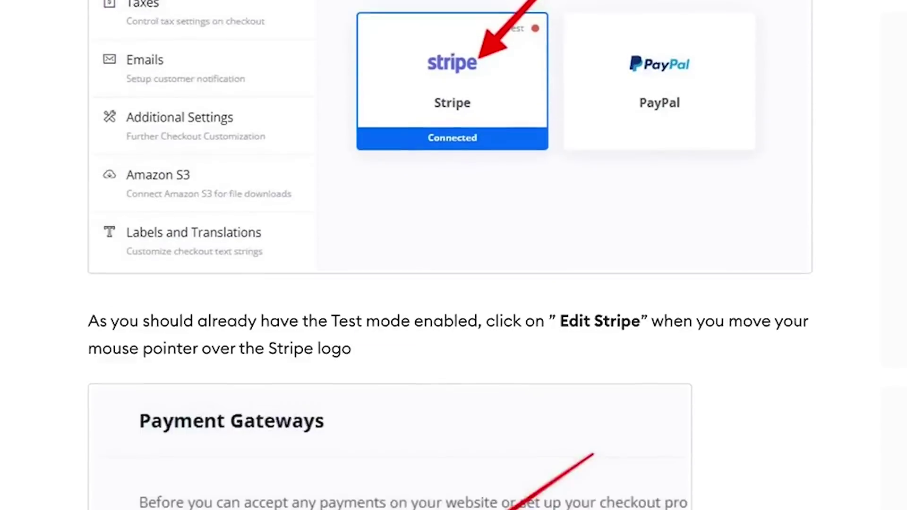
{"action": "scroll", "coordinate": [453, 256], "scroll_direction": "down", "scroll_amount": 15}
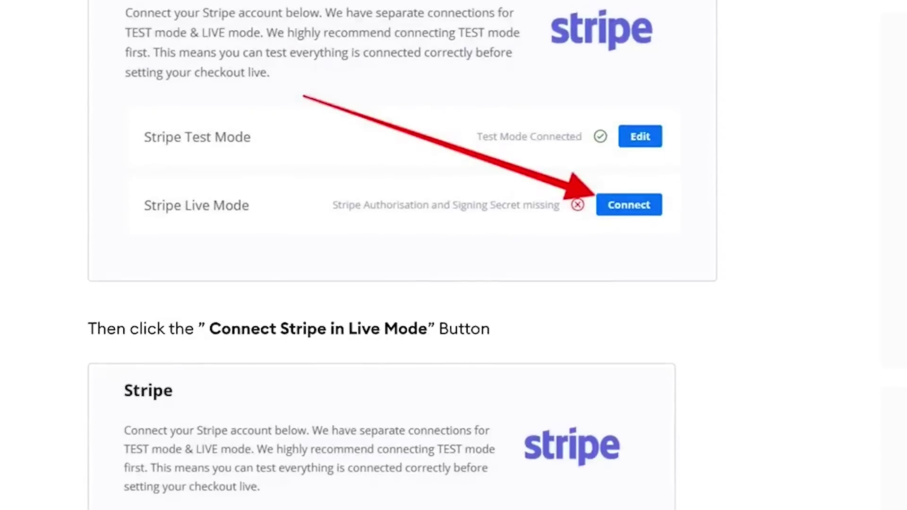
{"action": "scroll", "coordinate": [453, 255], "scroll_direction": "down", "scroll_amount": 10}
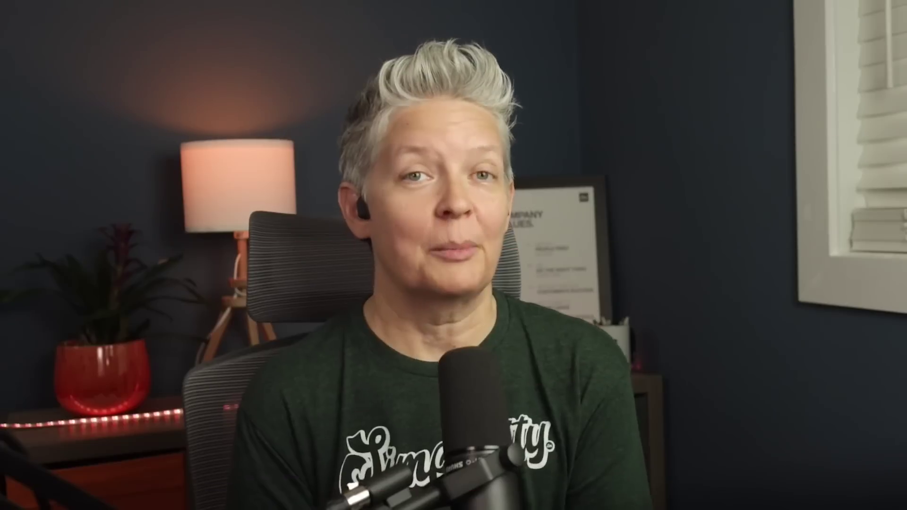